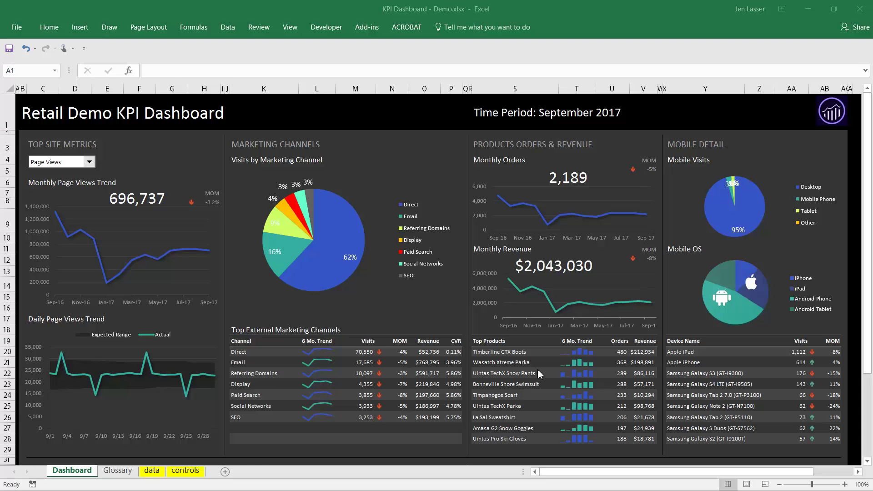
- On the data sheet, select the range from AQ15 back to C7 and open its requests for group editing by metric
left_click(153, 471)
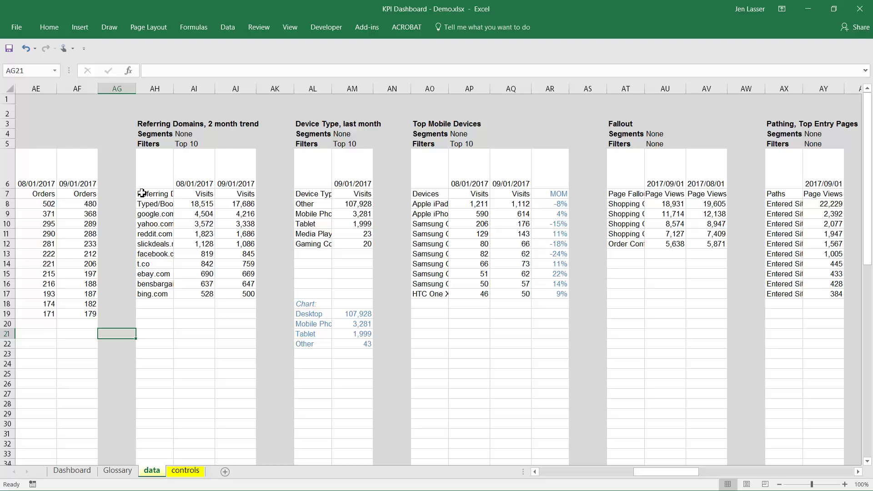
left_click_drag(673, 476, 647, 473)
left_click(723, 277)
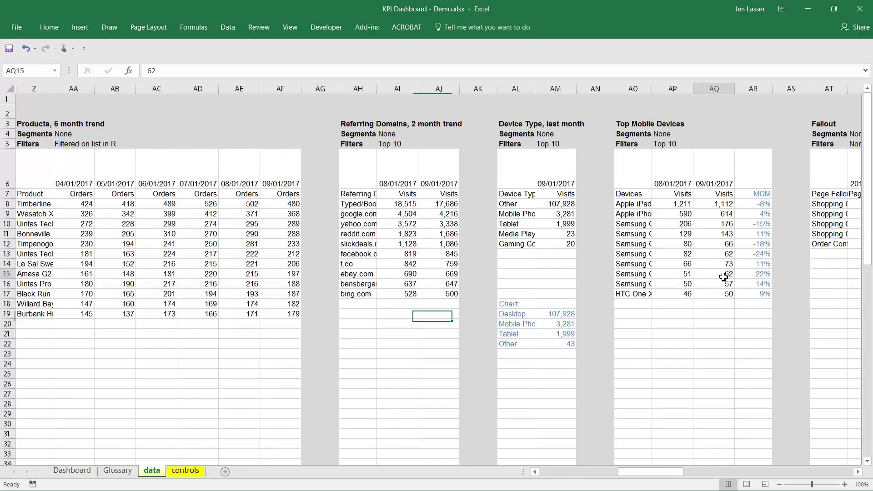
left_click_drag(724, 276, 92, 194)
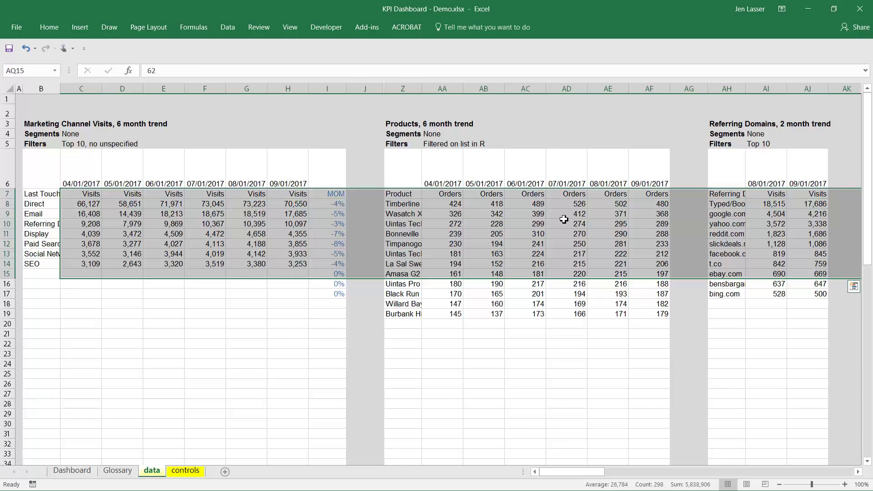
right_click(565, 220)
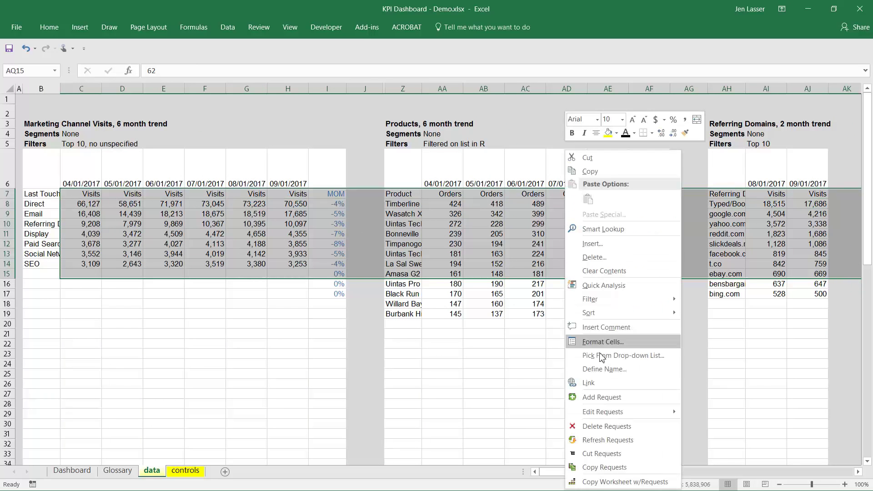
mouse_move(607, 418)
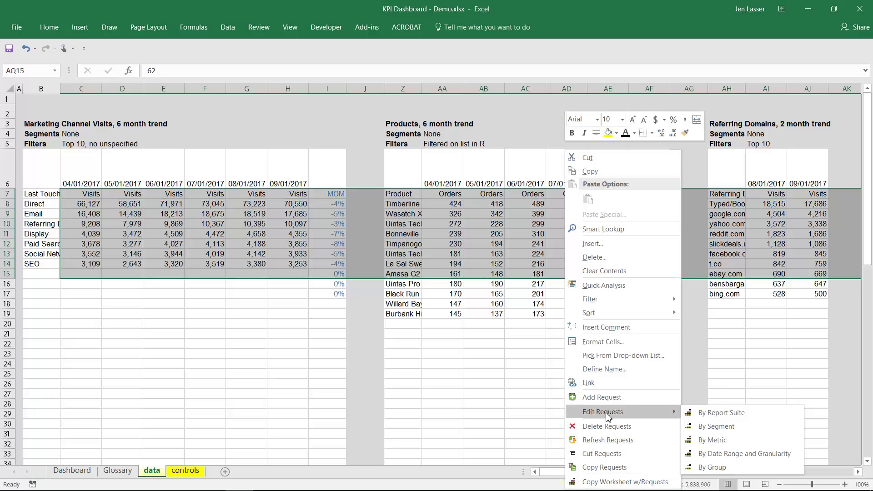
left_click(734, 444)
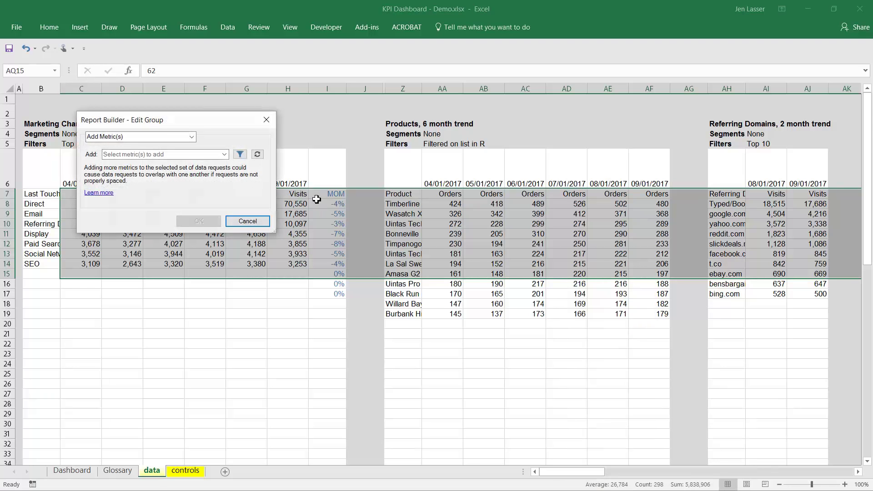
- Replace the Visits metric with Unique Visitors in all selected requests
left_click(193, 138)
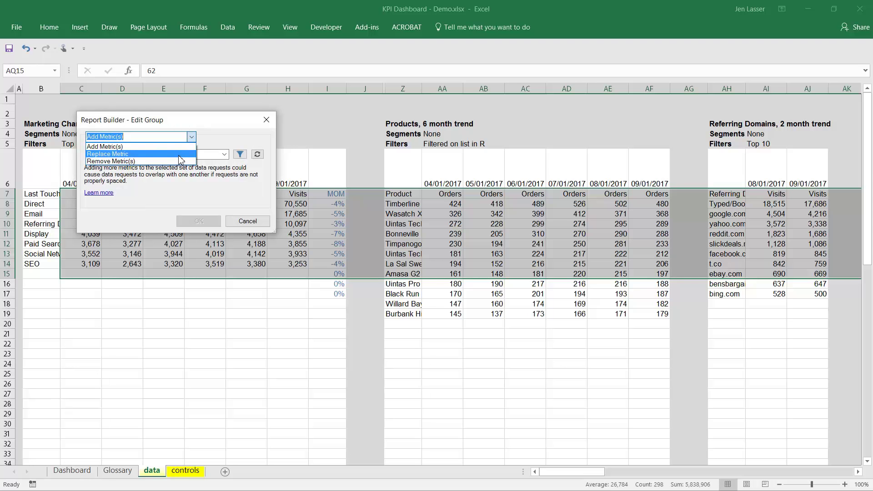
left_click(180, 154)
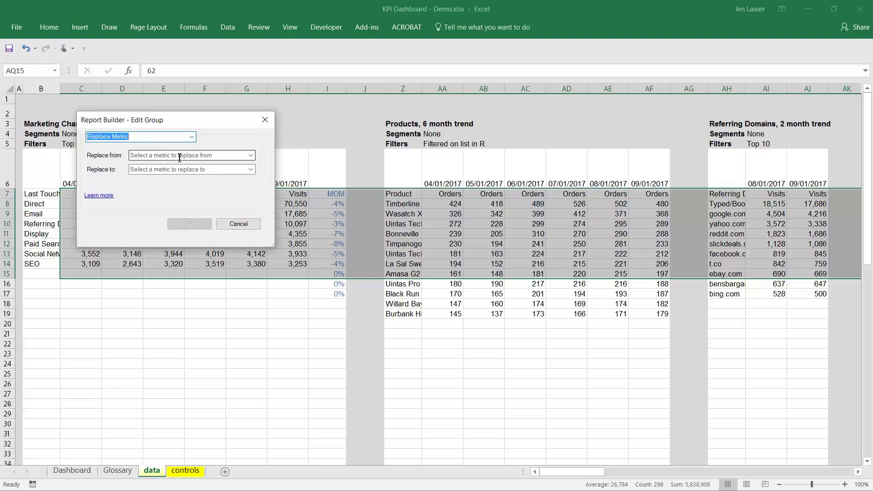
left_click(250, 156)
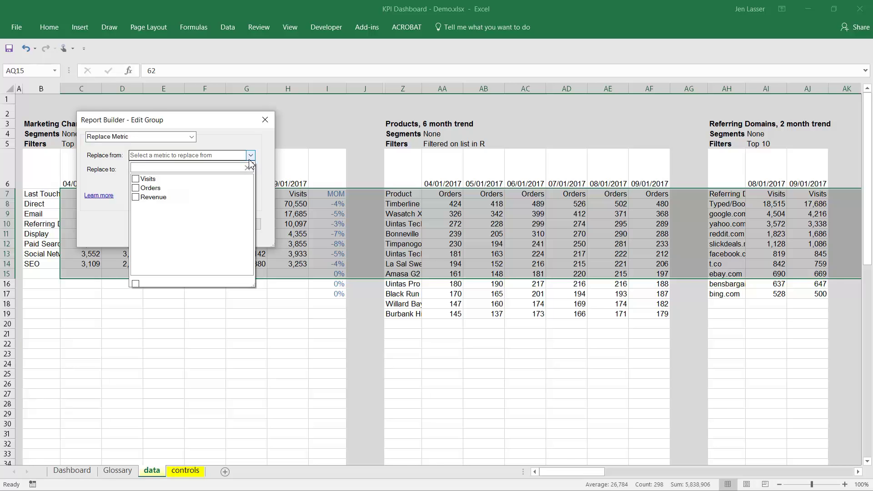
left_click(148, 180)
left_click(251, 155)
left_click(250, 170)
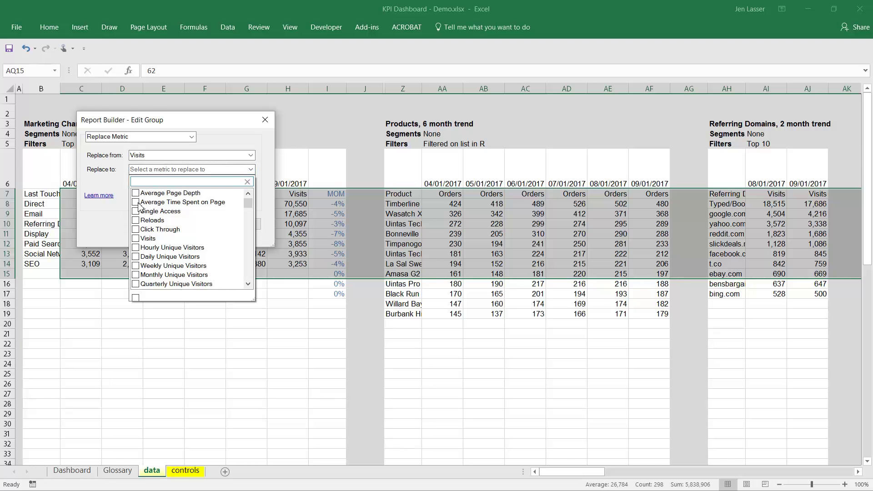
left_click(150, 181)
type("unique vi")
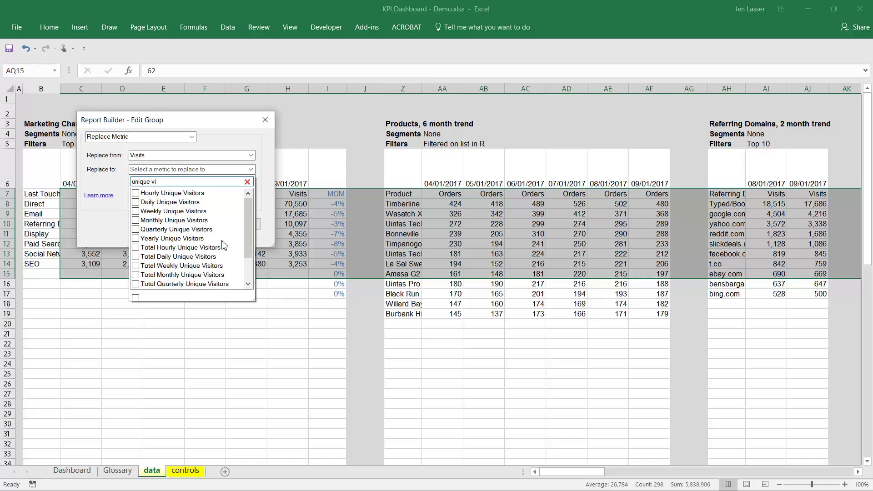
scroll(250, 240, "down", 2)
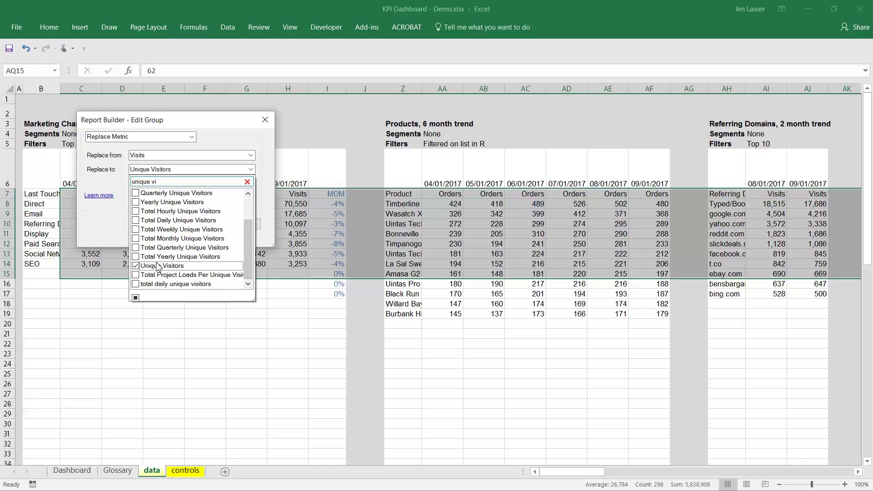
left_click(166, 269)
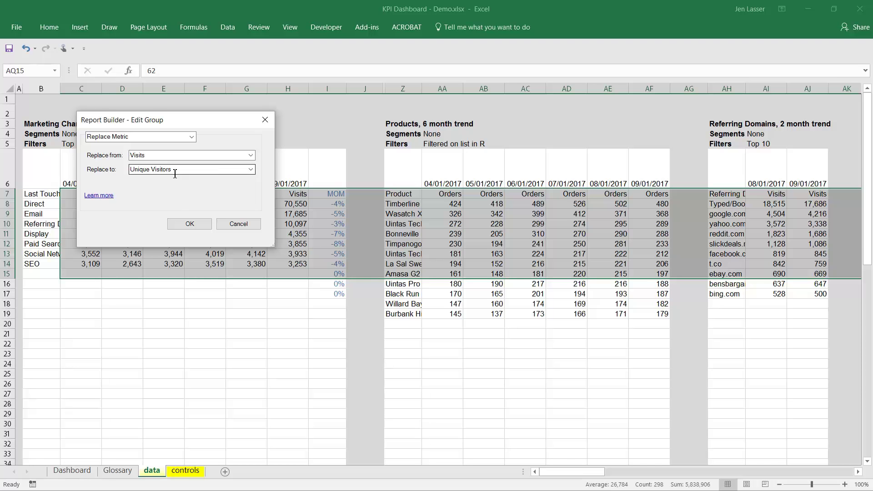
left_click(182, 223)
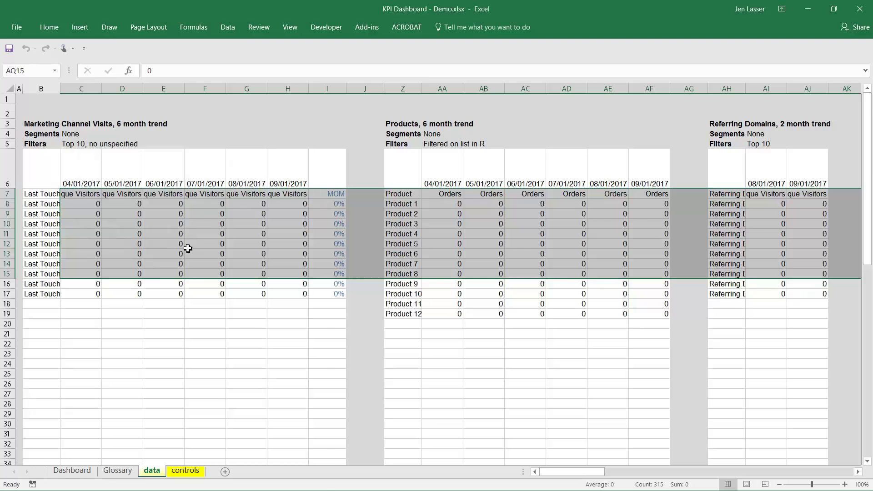
- Refresh the selected requests using October 26, 2017 as the workbook's reference date
right_click(210, 233)
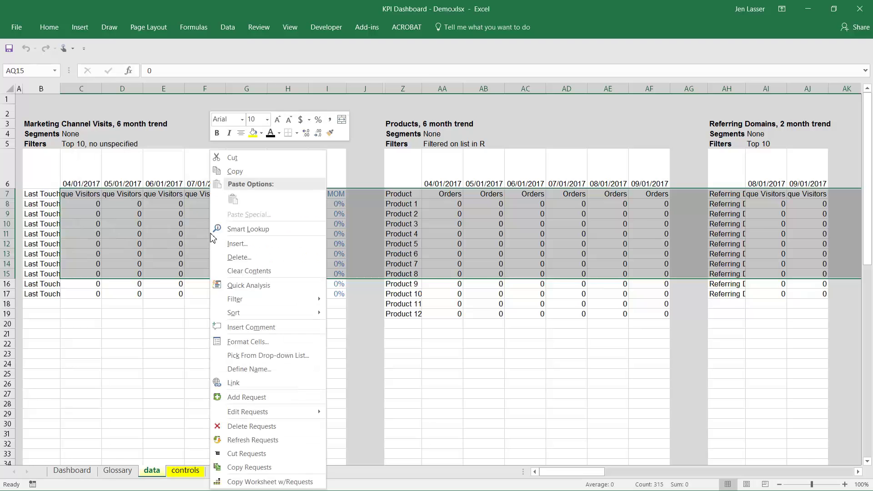
left_click(272, 441)
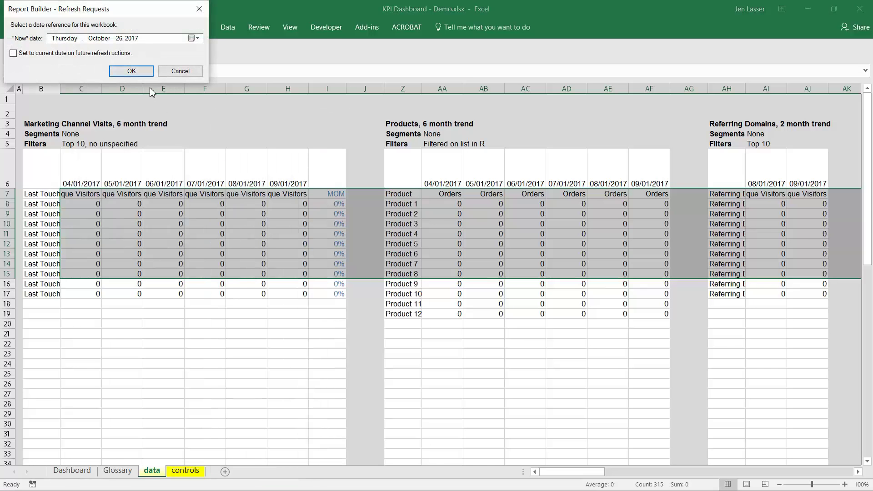
left_click(131, 71)
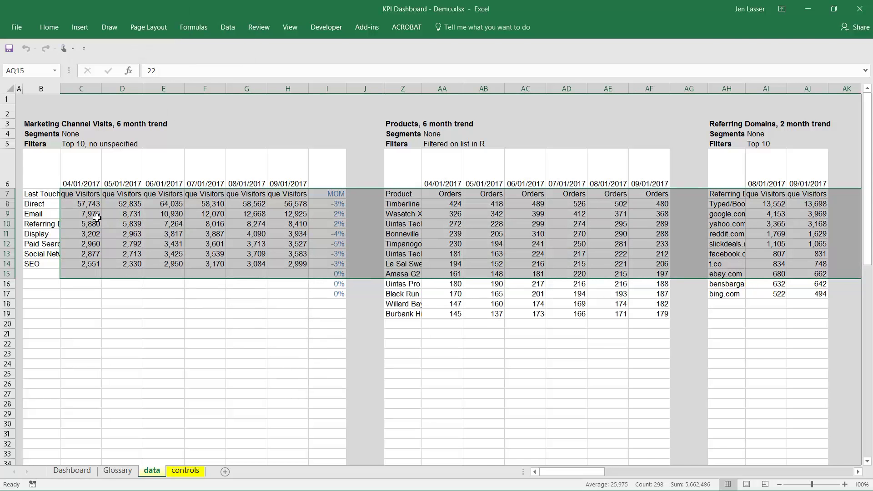
- Check the refreshed channel data and the Dashboard's marketing and mobile metric headers, and return to the data sheet's device blocks
left_click(88, 201)
left_click(89, 201)
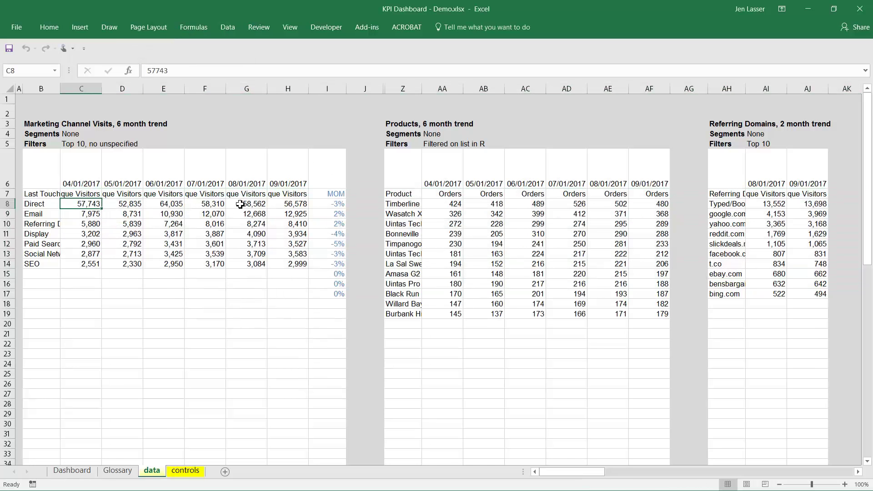
left_click(74, 474)
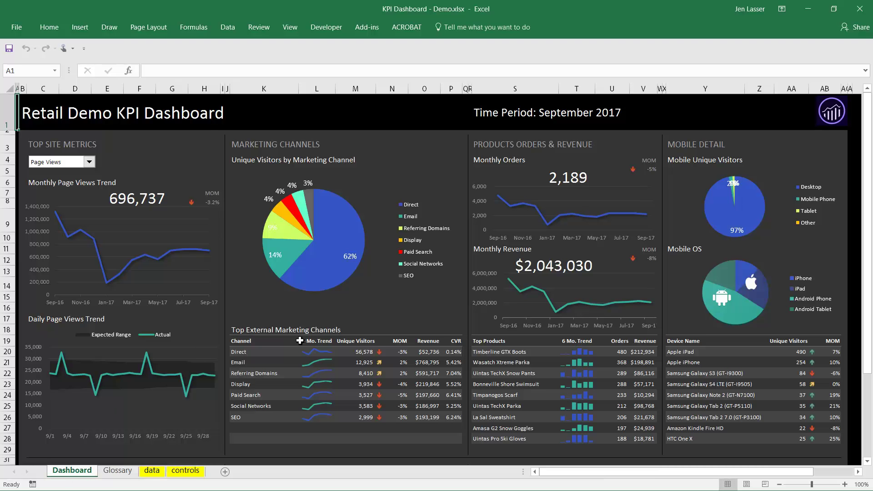
left_click(367, 342)
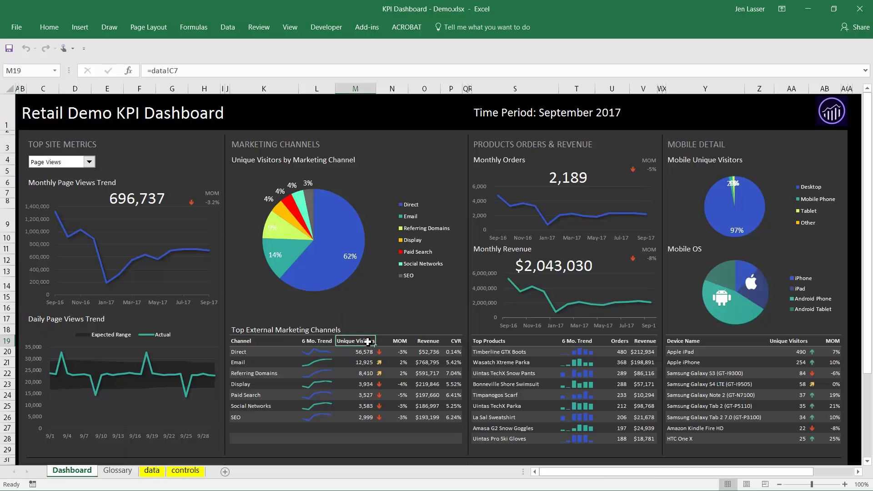
left_click(782, 340)
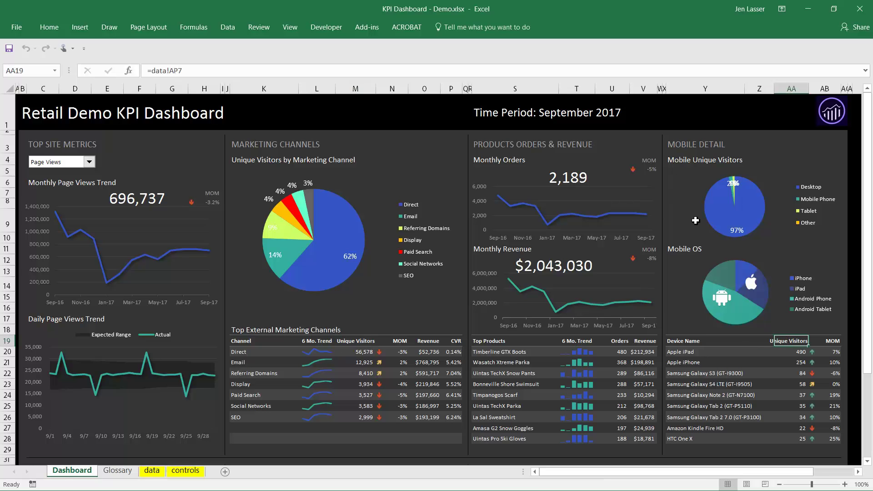
left_click(152, 471)
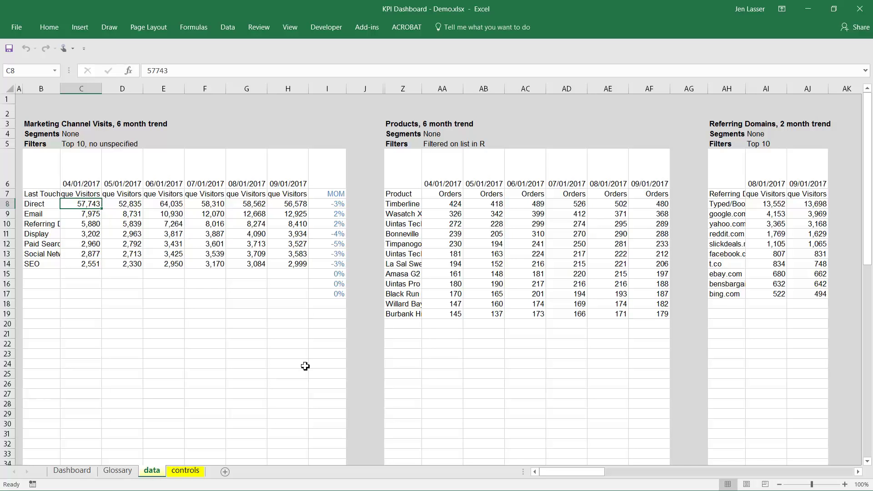
left_click_drag(538, 475, 661, 475)
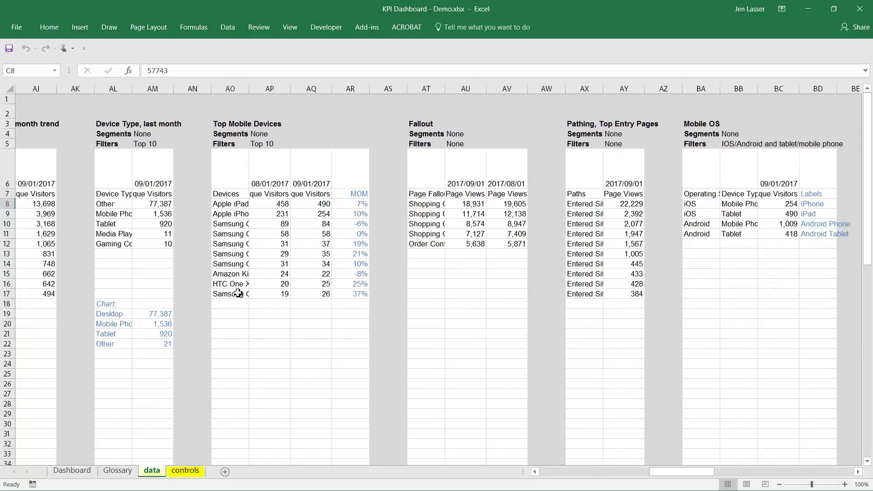
left_click_drag(122, 194, 171, 255)
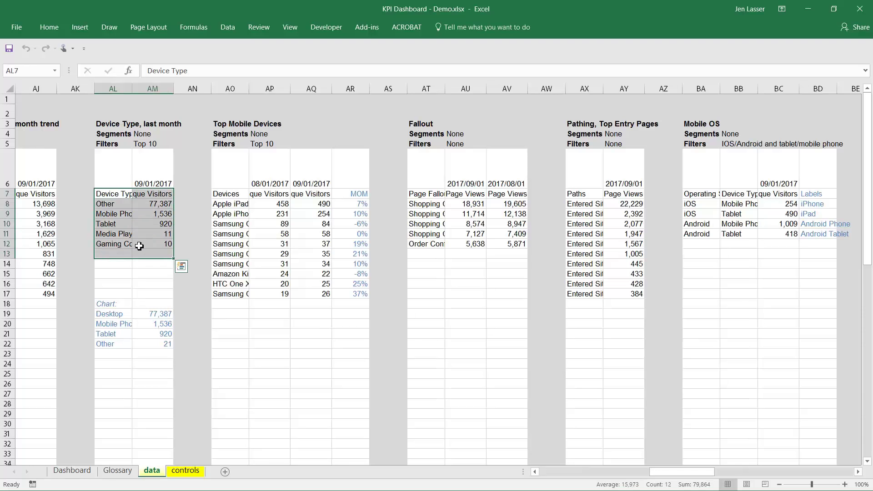
left_click(235, 210, "ctrl")
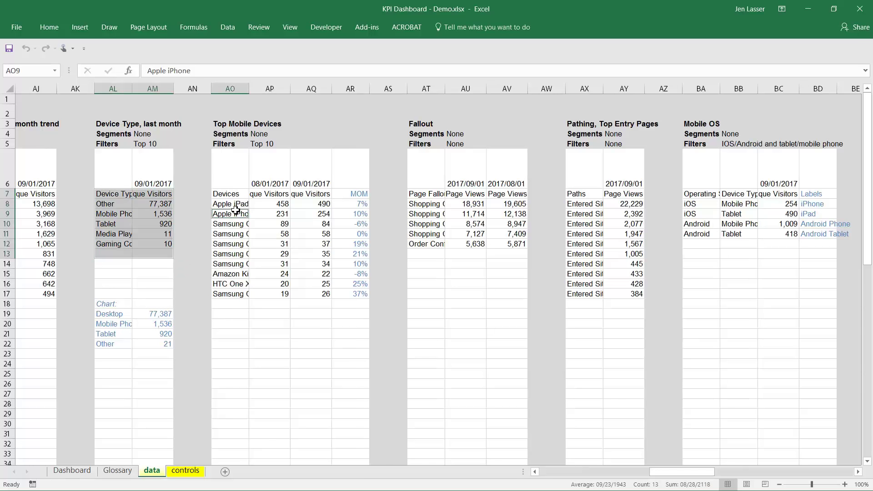
right_click(236, 211)
mouse_move(318, 411)
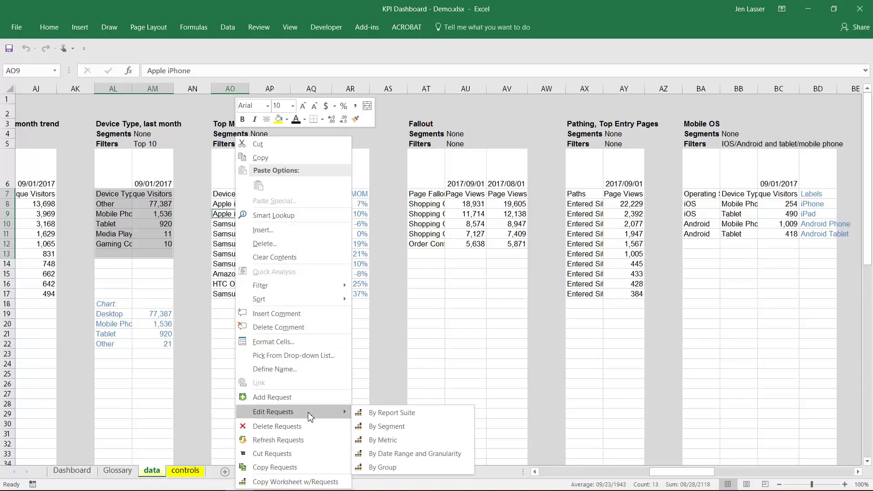
left_click(380, 439)
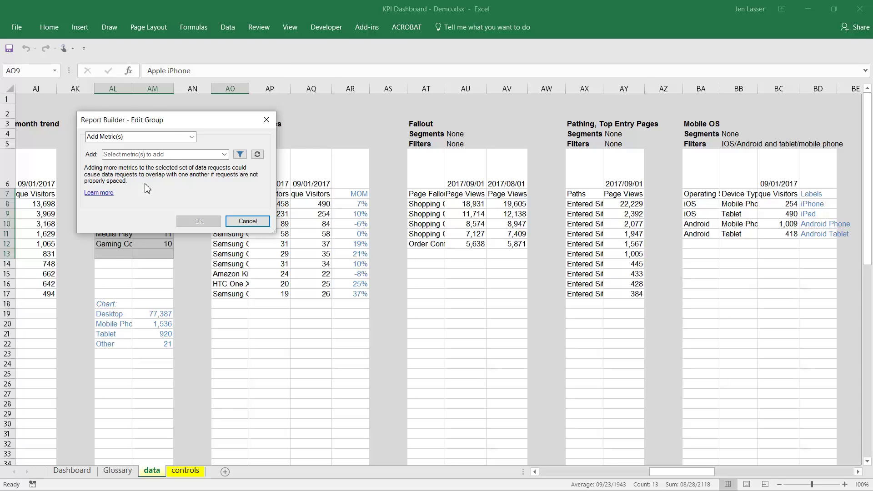
left_click_drag(167, 119, 182, 9)
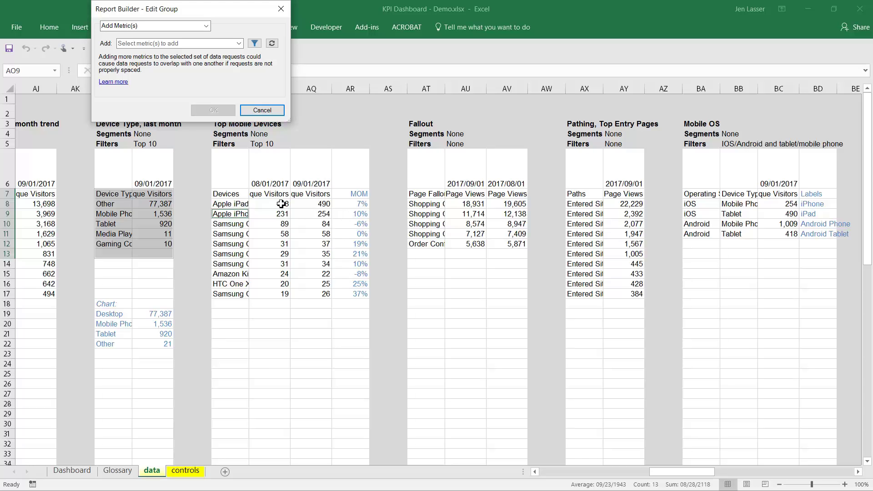
left_click(262, 110)
- Add the Bounces metric to the Device Type, last month request and inspect its expanded output range
left_click(159, 223)
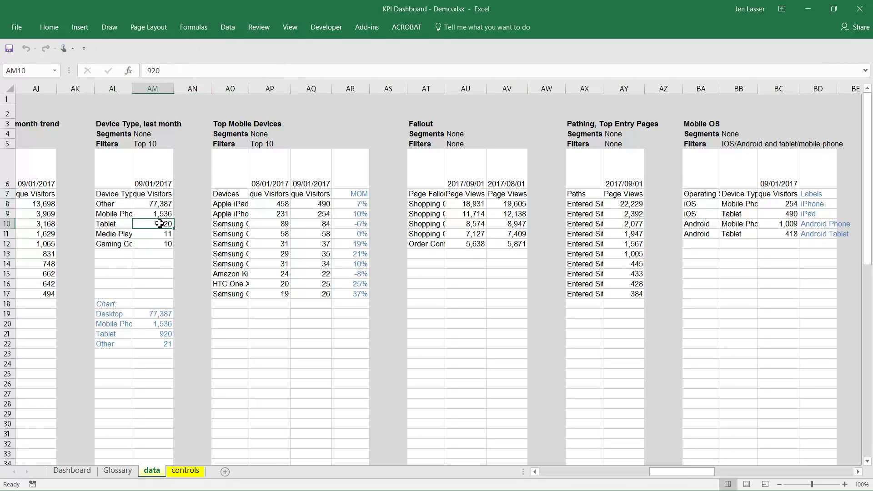
right_click(160, 224)
mouse_move(260, 399)
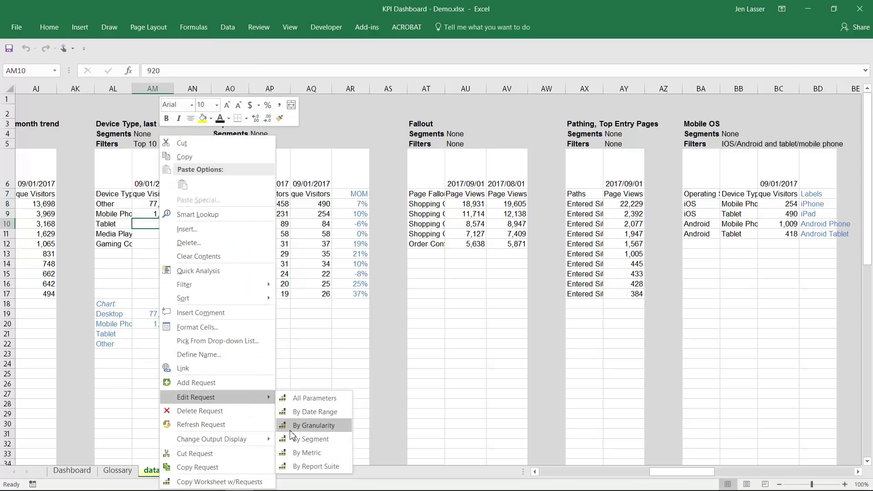
left_click(299, 452)
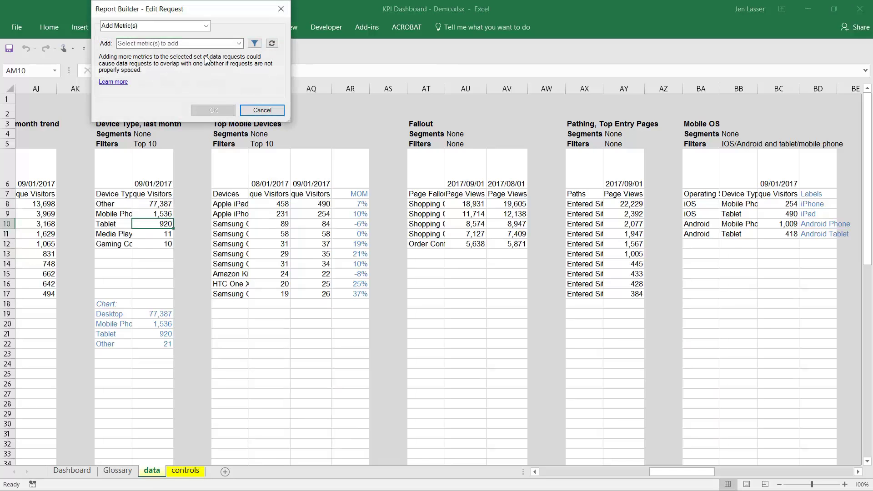
left_click(238, 43)
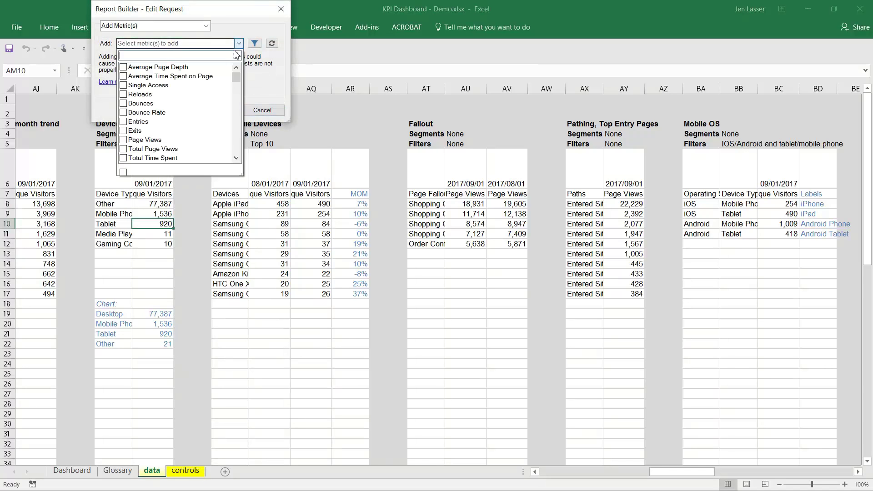
left_click(135, 104)
left_click(268, 97)
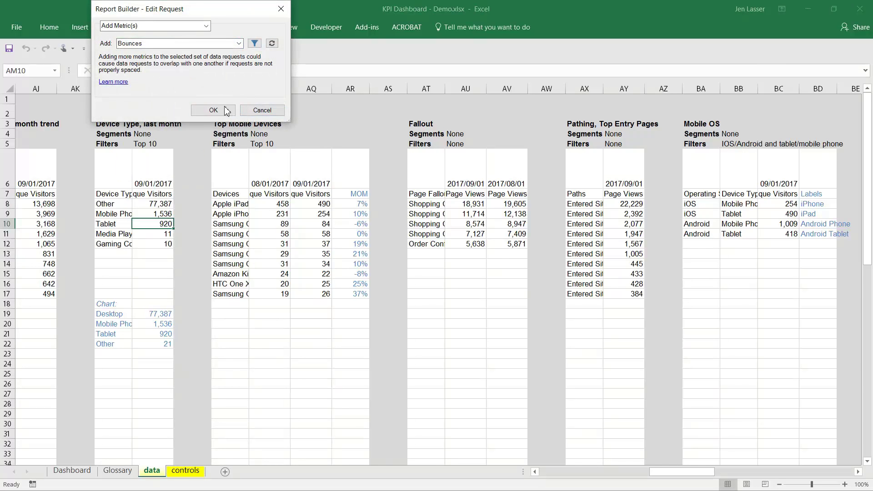
left_click(213, 111)
left_click_drag(122, 184, 193, 297)
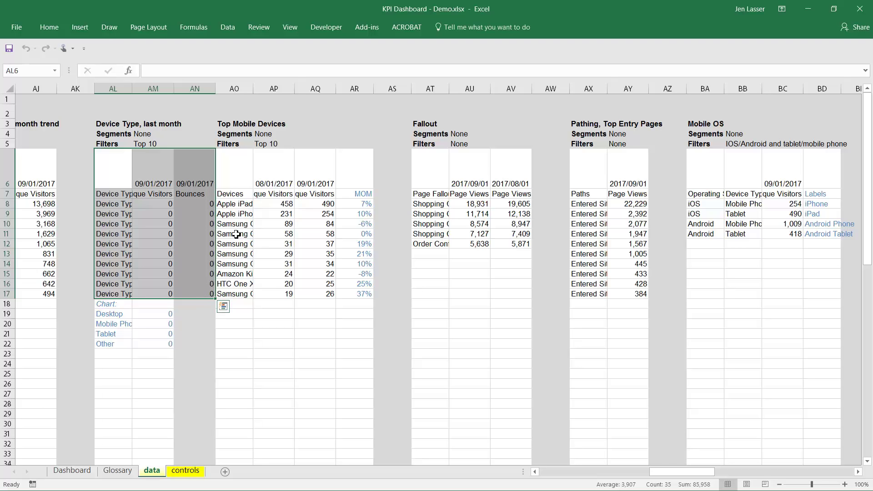
left_click(210, 223)
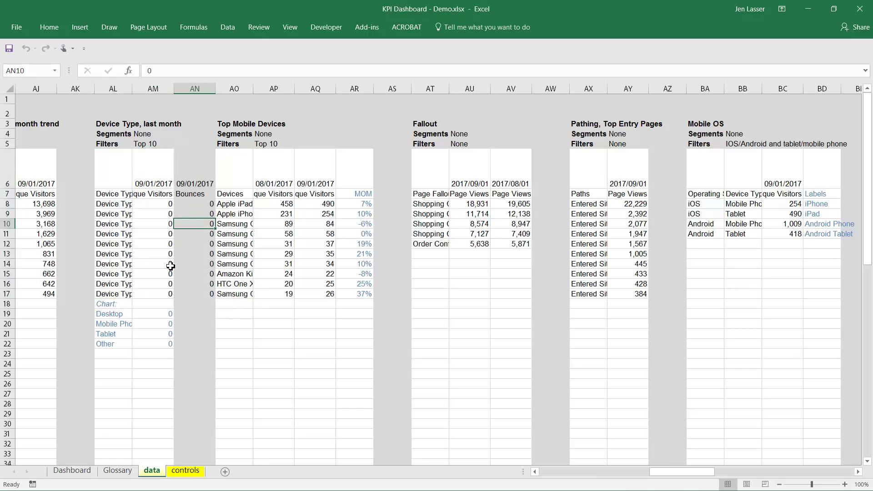
- Remove the Bounces metric from the Device Type, last month request
right_click(167, 234)
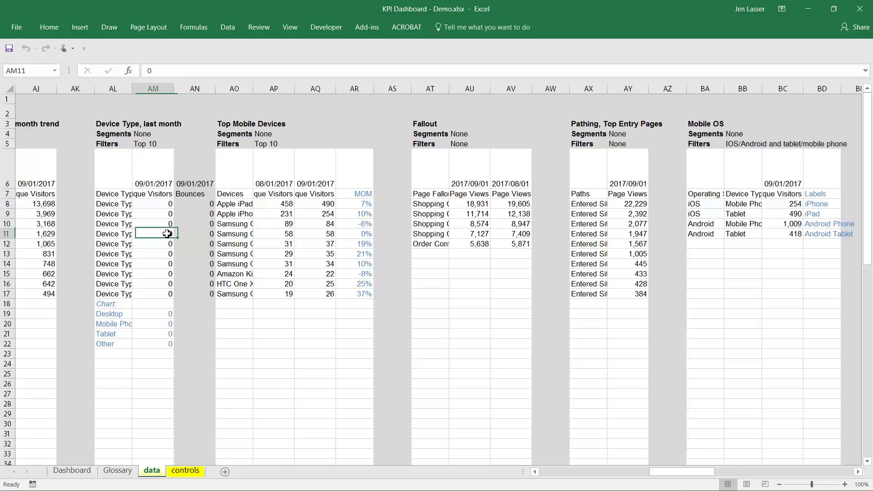
mouse_move(252, 401)
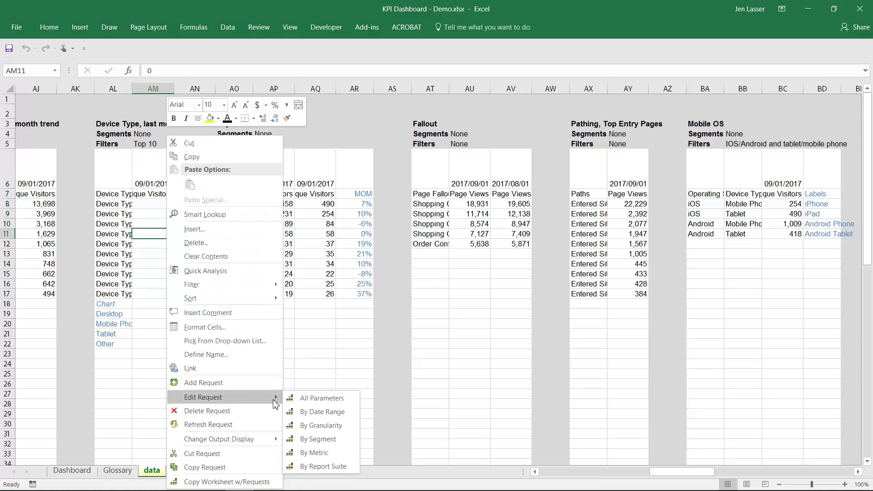
left_click(308, 452)
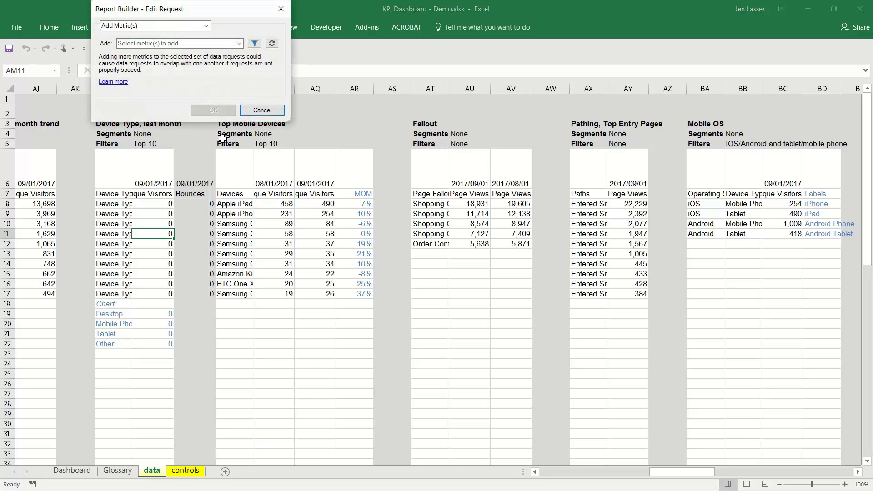
left_click(206, 26)
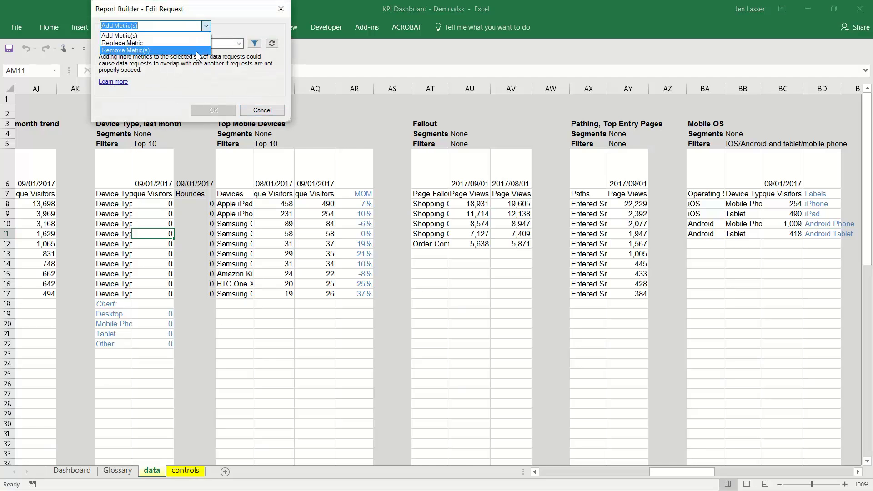
left_click(196, 52)
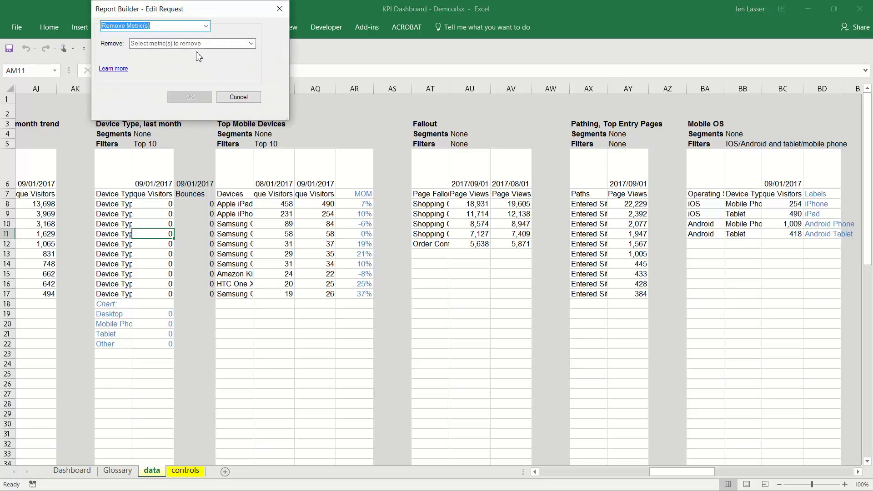
left_click(251, 45)
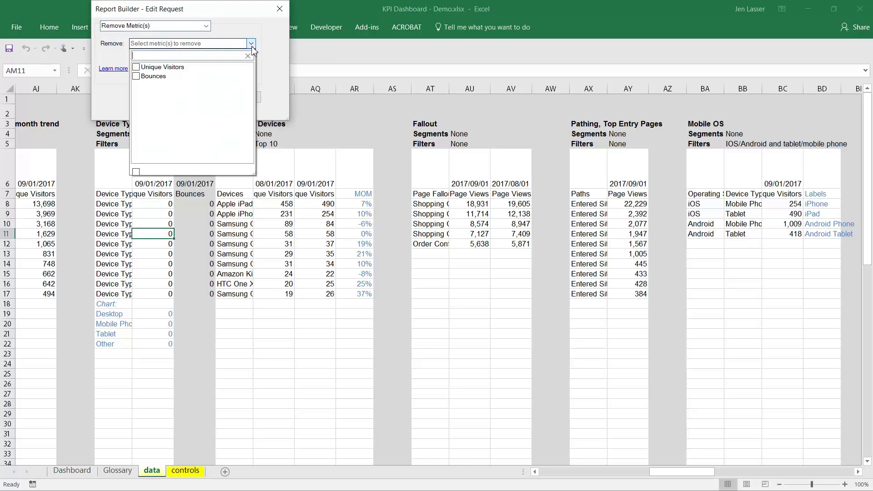
left_click(163, 80)
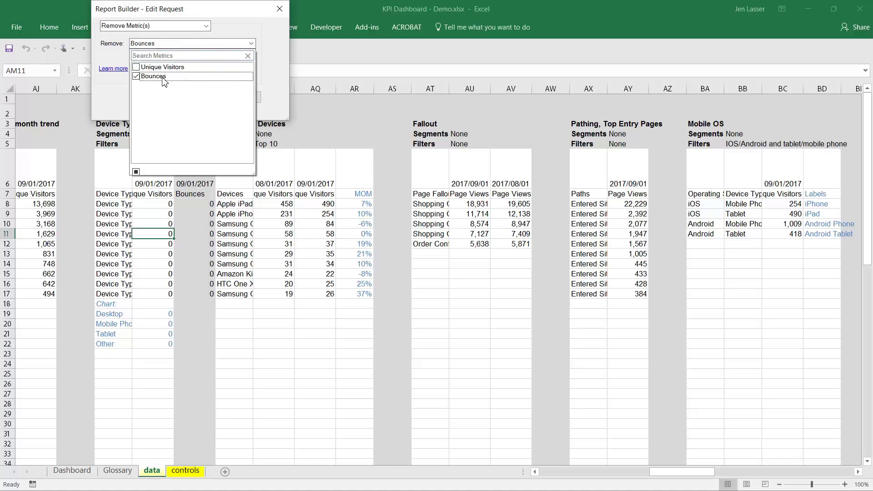
left_click(266, 91)
left_click(185, 100)
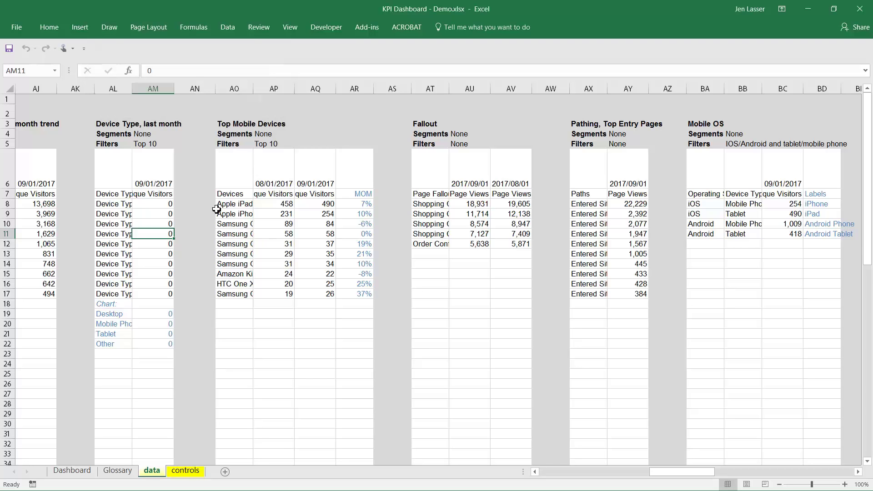
- Select all requests in the Request Manager and open them together for multiple editing
left_click(364, 30)
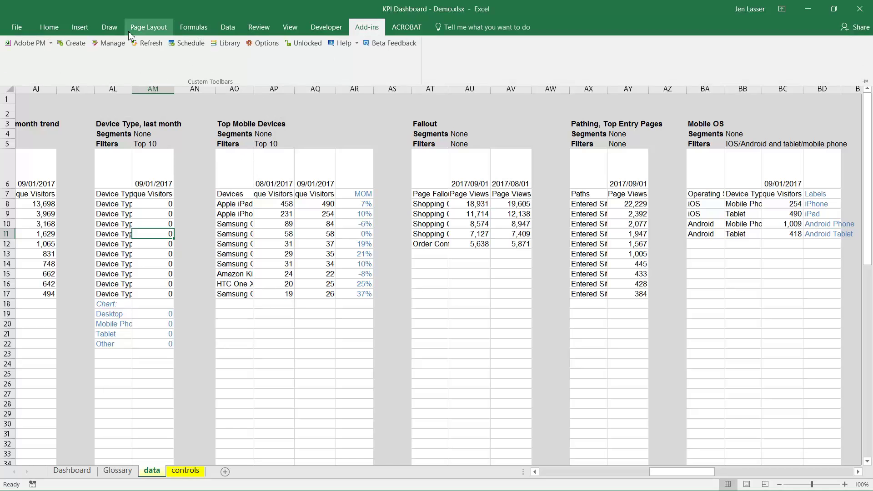
left_click(108, 40)
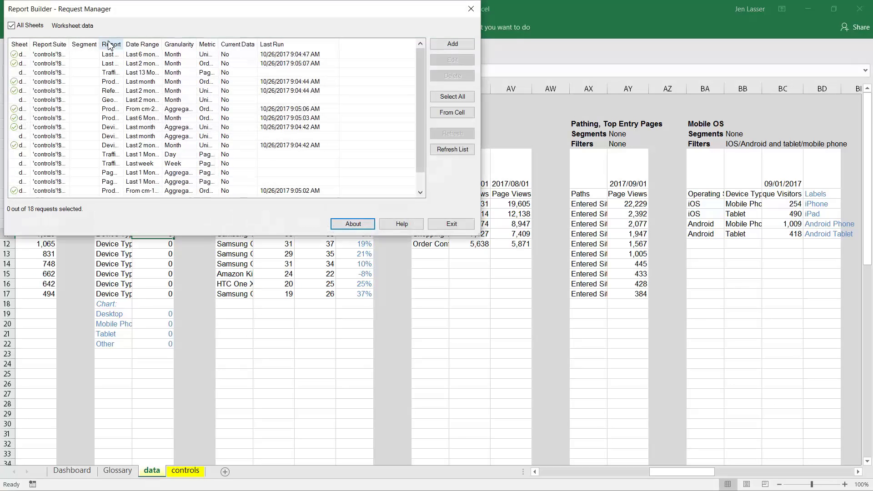
left_click(462, 99)
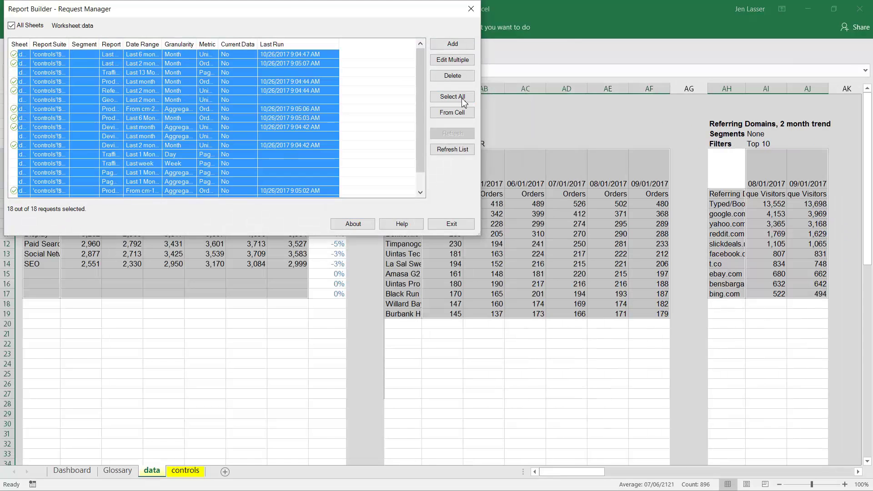
left_click(460, 60)
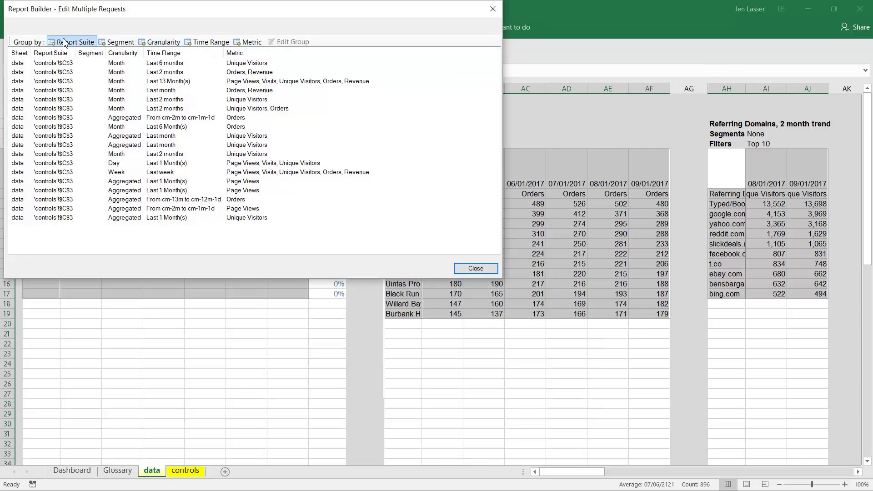
- Group the requests by granularity, select the Month group and the Aggregated group in turn, and clear the grouping
left_click(173, 44)
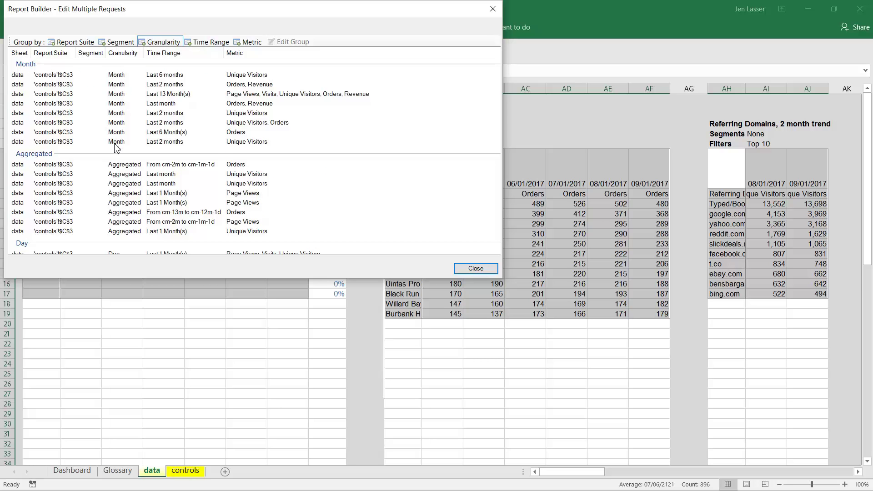
left_click(20, 82)
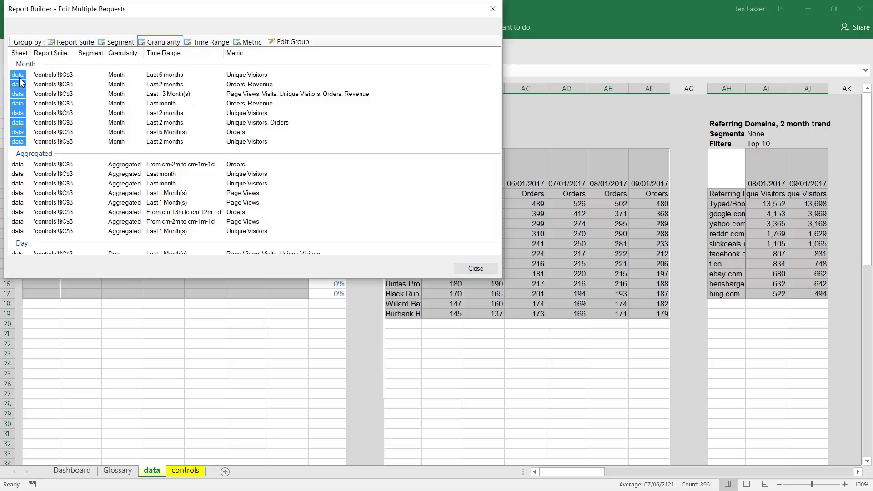
left_click(17, 169)
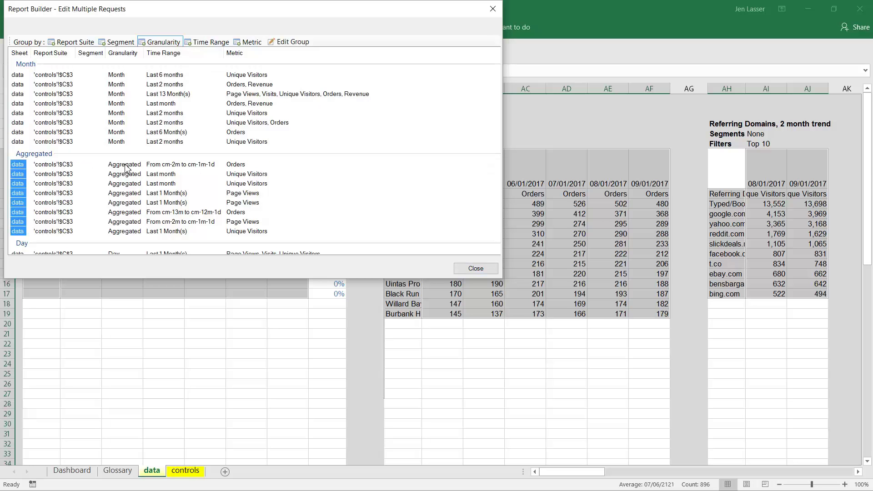
left_click(160, 42)
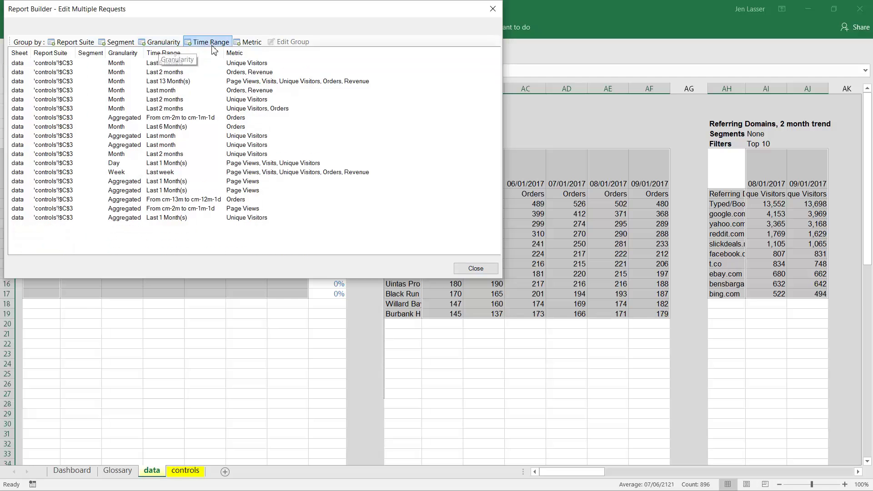
- Group the requests by metric, select the Unique Visitors group, and return to the data sheet without editing it
left_click(252, 43)
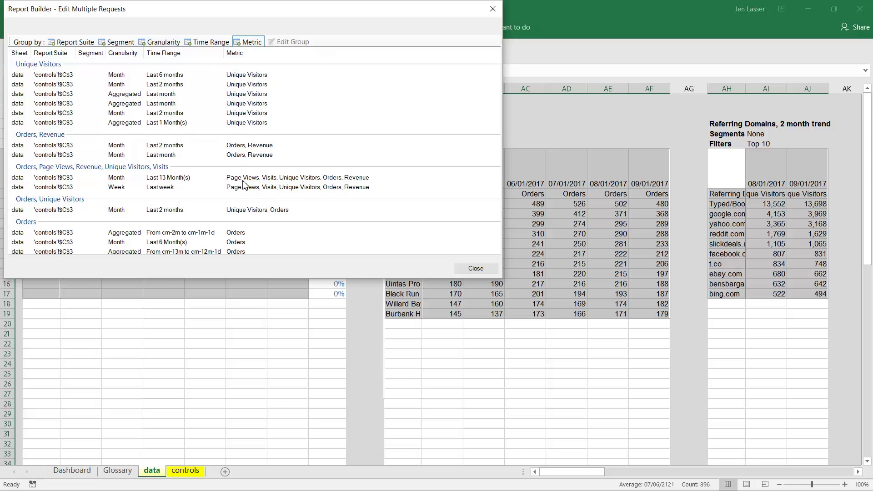
left_click(16, 82)
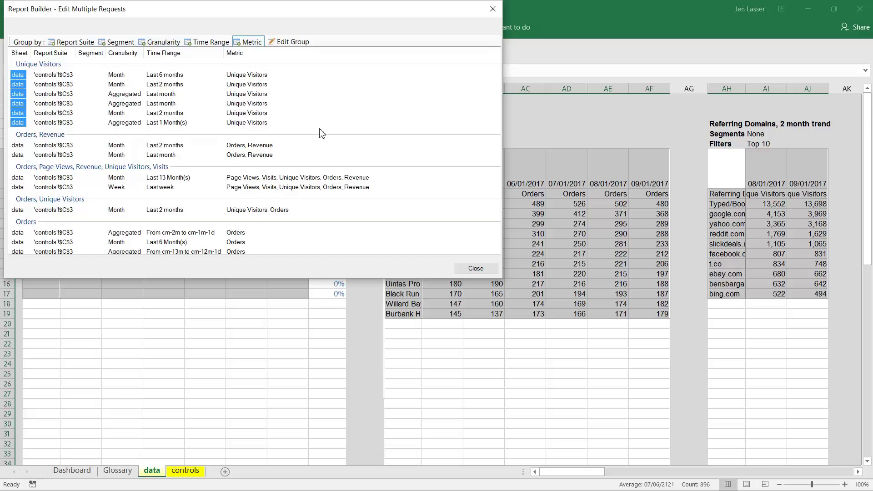
left_click(481, 270)
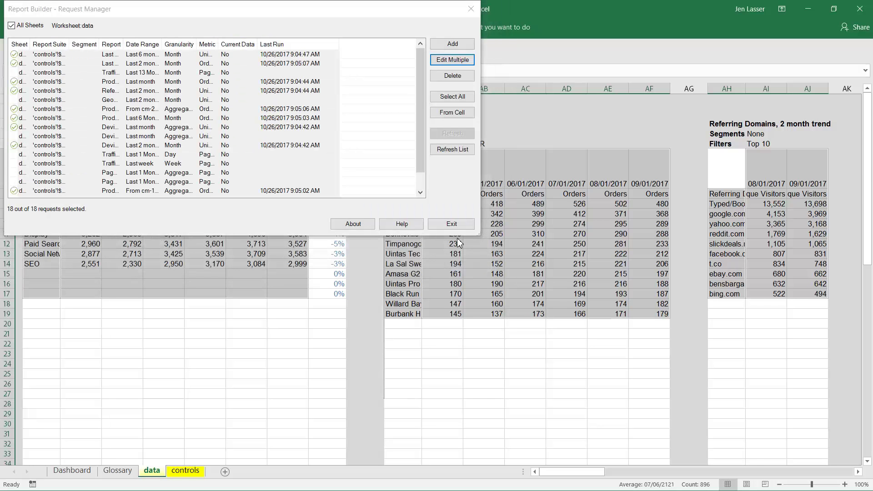
left_click(451, 224)
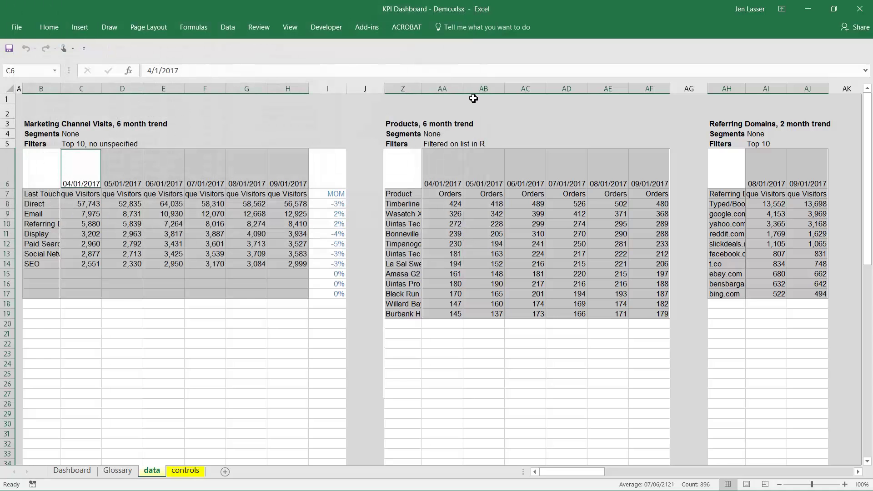